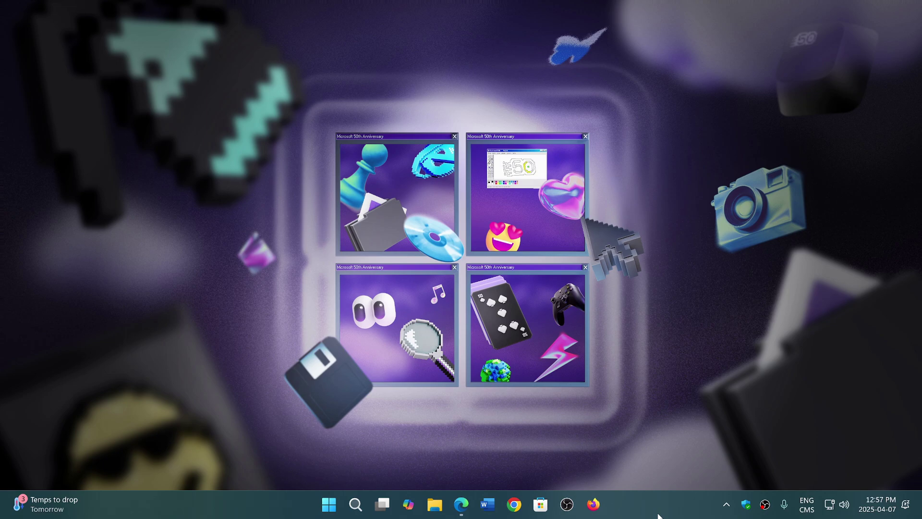
# Step: Bring the Edge window with the Windows 11 24H2 known issues page to the front
pyautogui.click(461, 504)
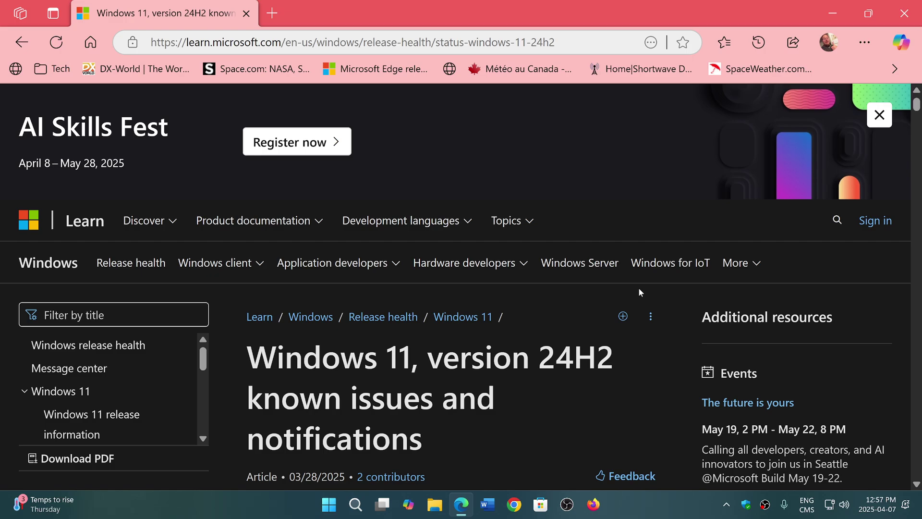
pyautogui.scroll(-5, 638, 287)
pyautogui.scroll(-2, 655, 314)
pyautogui.scroll(-5, 655, 315)
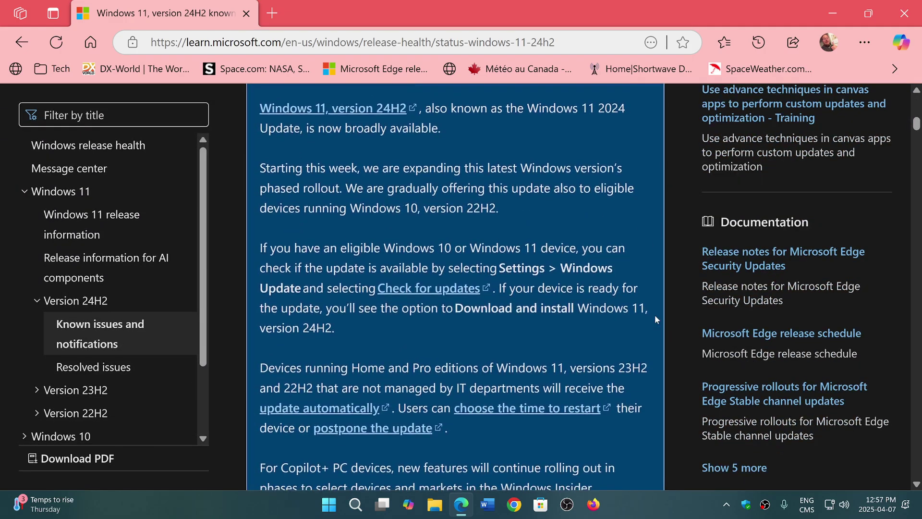
pyautogui.scroll(-3, 655, 315)
pyautogui.scroll(-3, 655, 315)
pyautogui.scroll(-1, 655, 315)
pyautogui.scroll(-5, 655, 315)
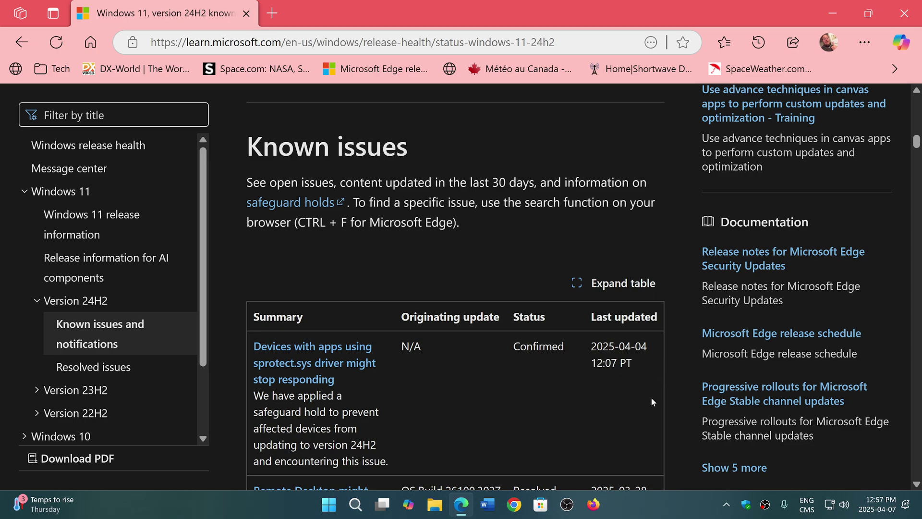
pyautogui.scroll(-1, 611, 414)
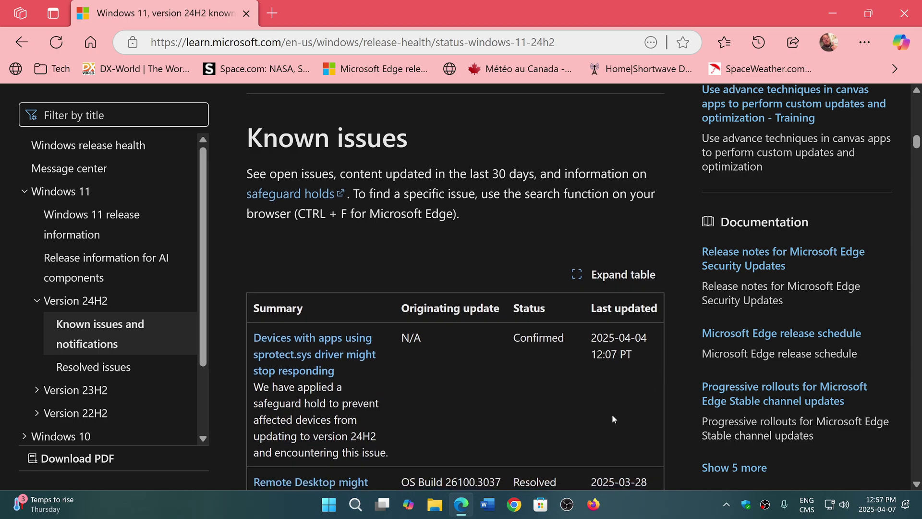
pyautogui.scroll(-3, 611, 414)
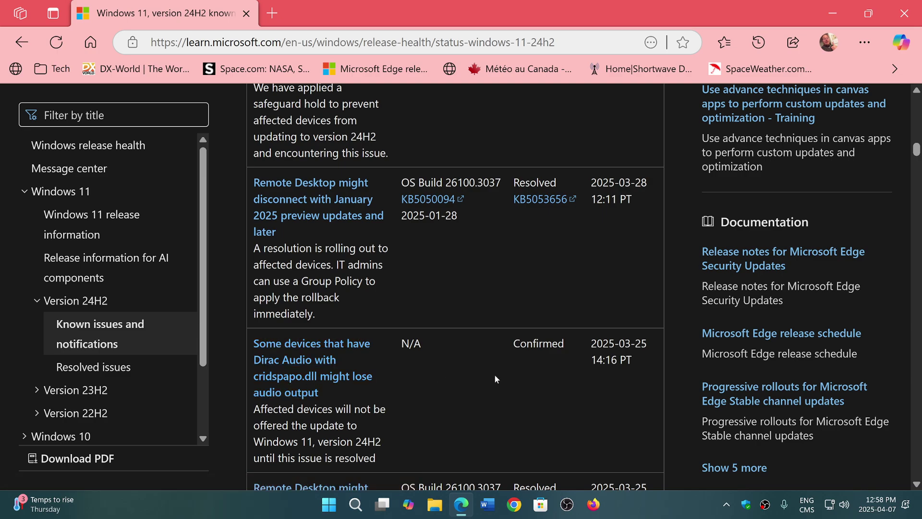
pyautogui.scroll(-4, 494, 374)
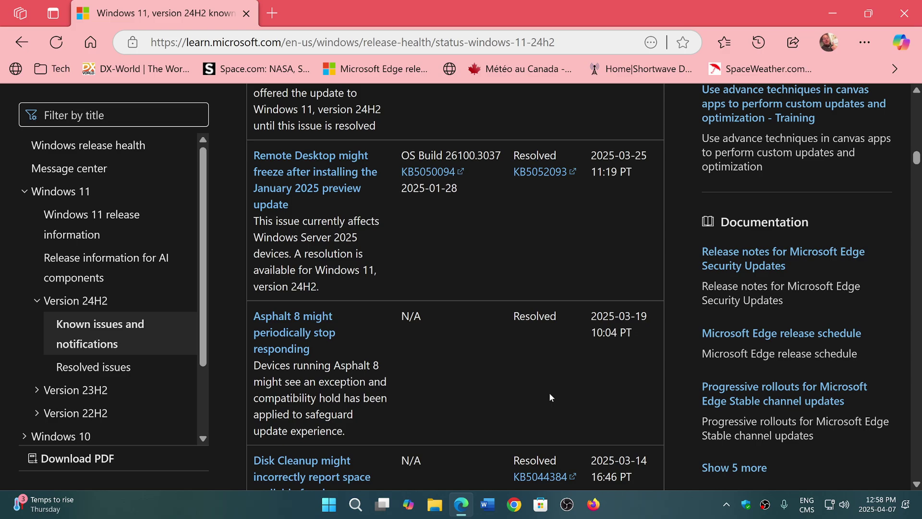
pyautogui.scroll(-2, 549, 396)
pyautogui.scroll(-2, 549, 396)
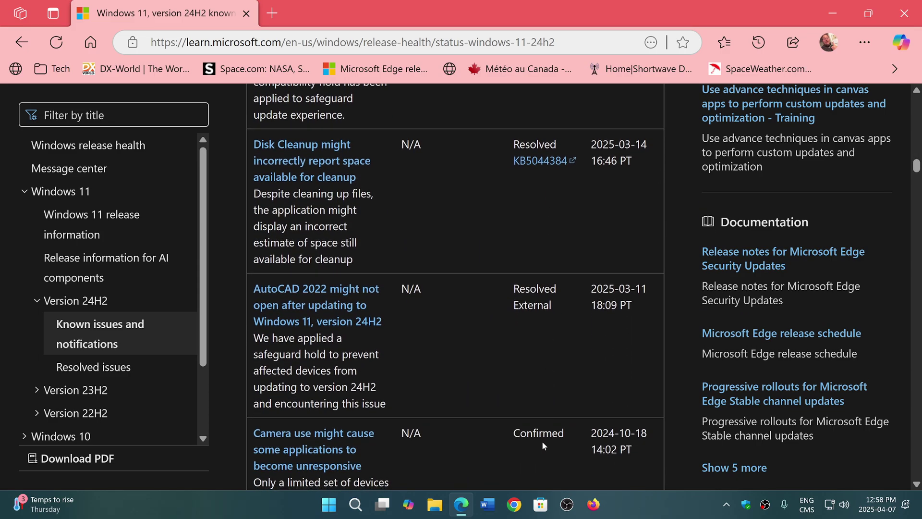
pyautogui.scroll(3, 541, 441)
pyautogui.scroll(3, 541, 441)
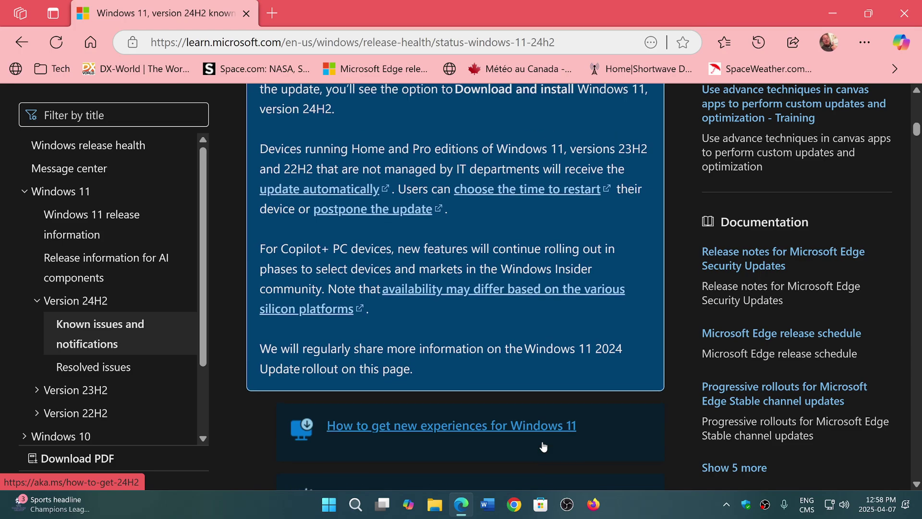
pyautogui.scroll(10, 543, 446)
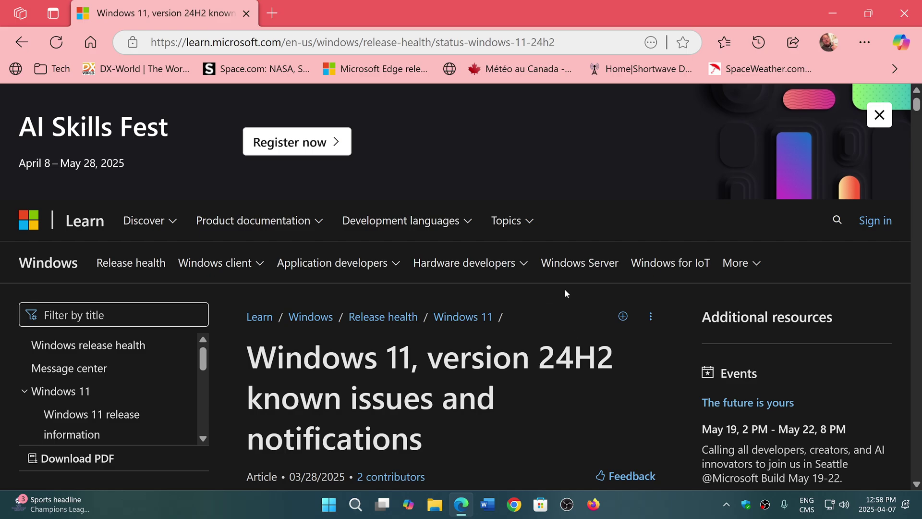
pyautogui.scroll(-2, 565, 290)
pyautogui.scroll(-3, 566, 290)
pyautogui.scroll(1, 564, 289)
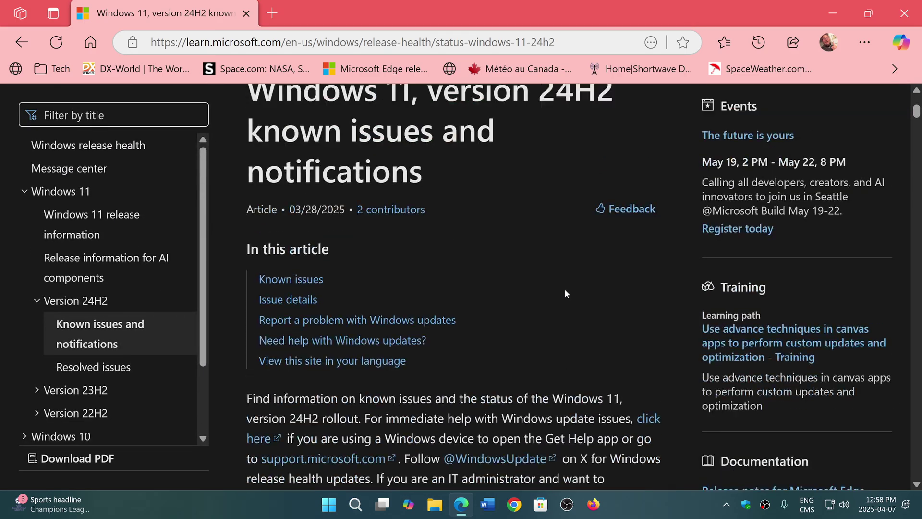
pyautogui.scroll(4, 563, 288)
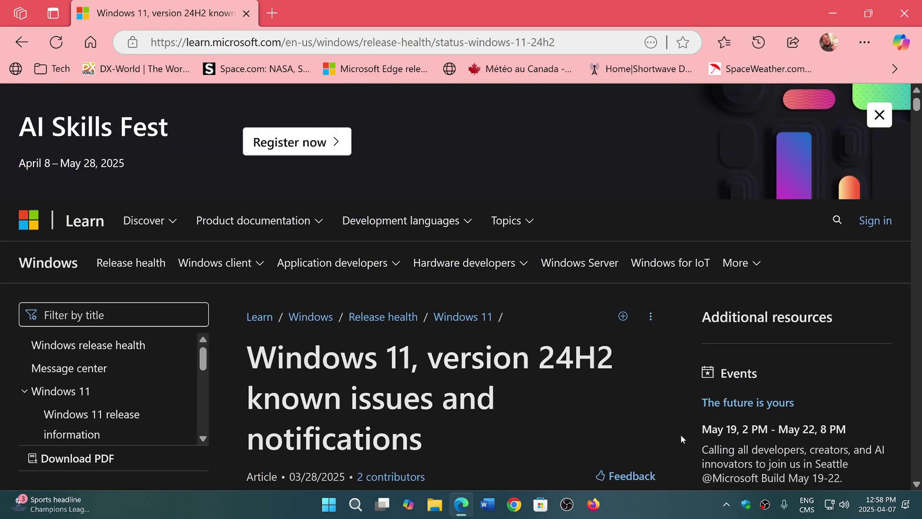
pyautogui.scroll(-5, 680, 435)
pyautogui.scroll(-4, 681, 434)
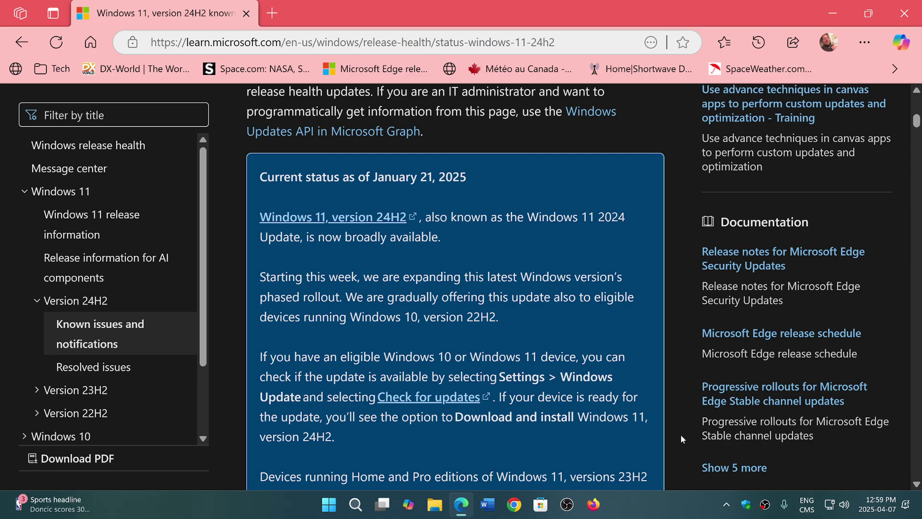
pyautogui.scroll(5, 681, 435)
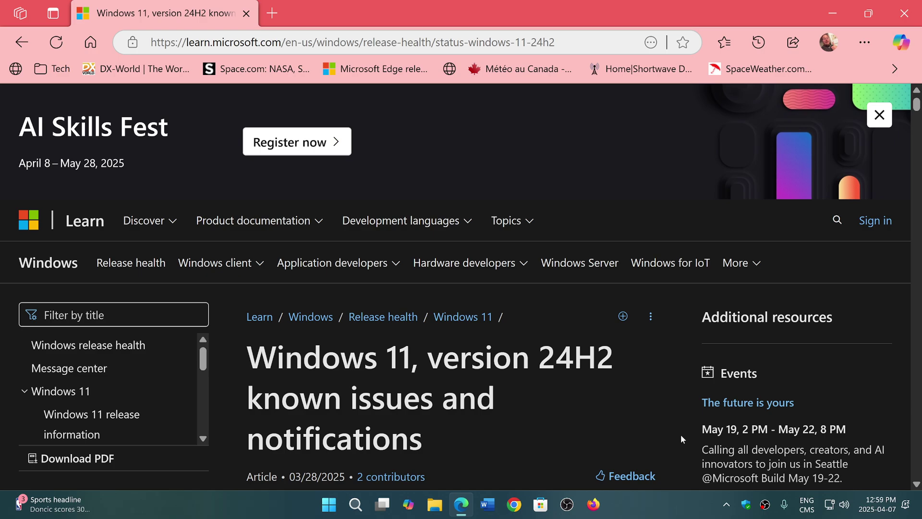
pyautogui.scroll(-5, 655, 341)
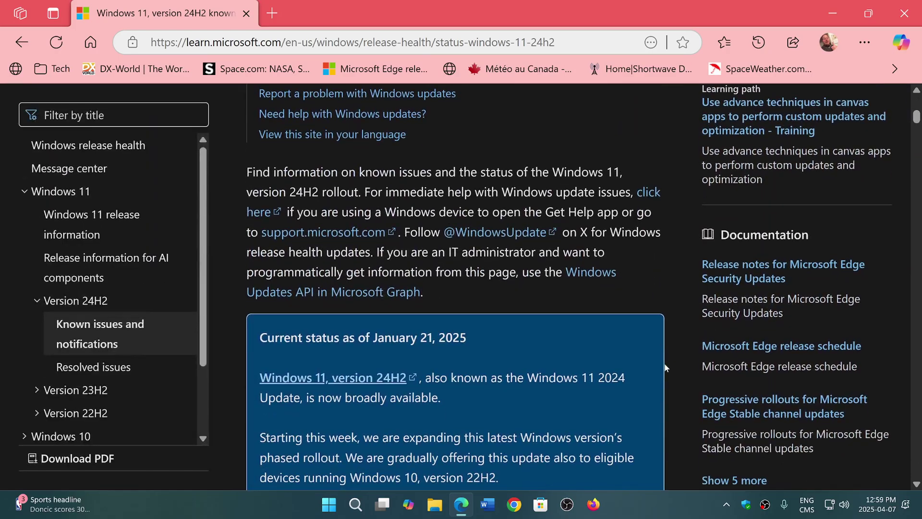
pyautogui.scroll(-2, 665, 373)
pyautogui.scroll(-2, 664, 373)
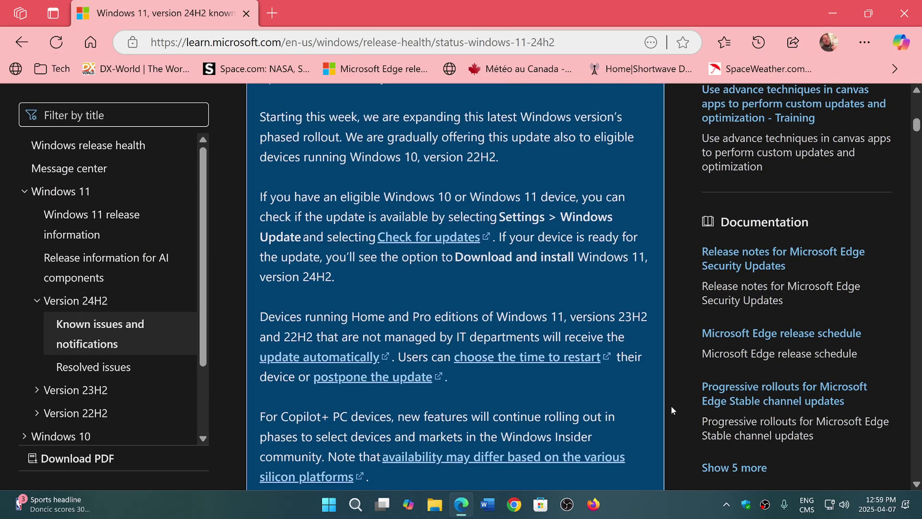
pyautogui.scroll(-1, 671, 405)
pyautogui.scroll(-3, 671, 406)
pyautogui.scroll(-4, 670, 406)
pyautogui.scroll(-2, 670, 405)
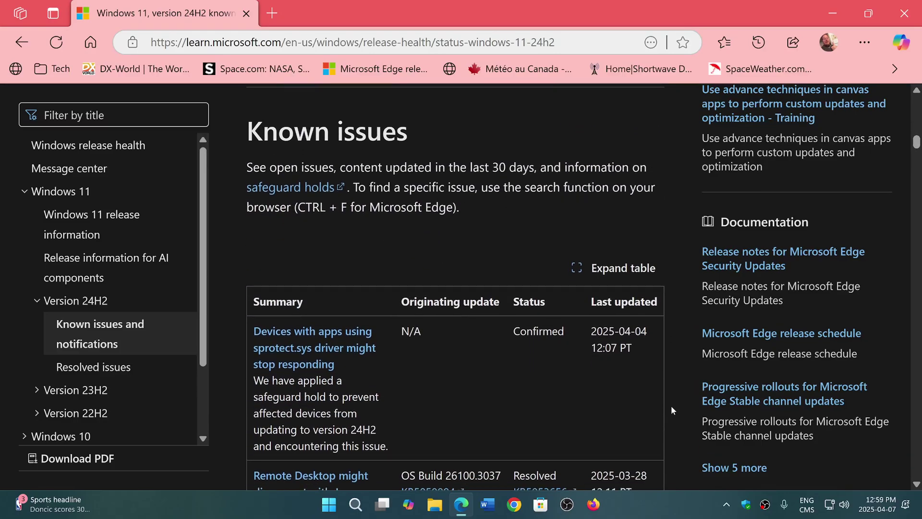